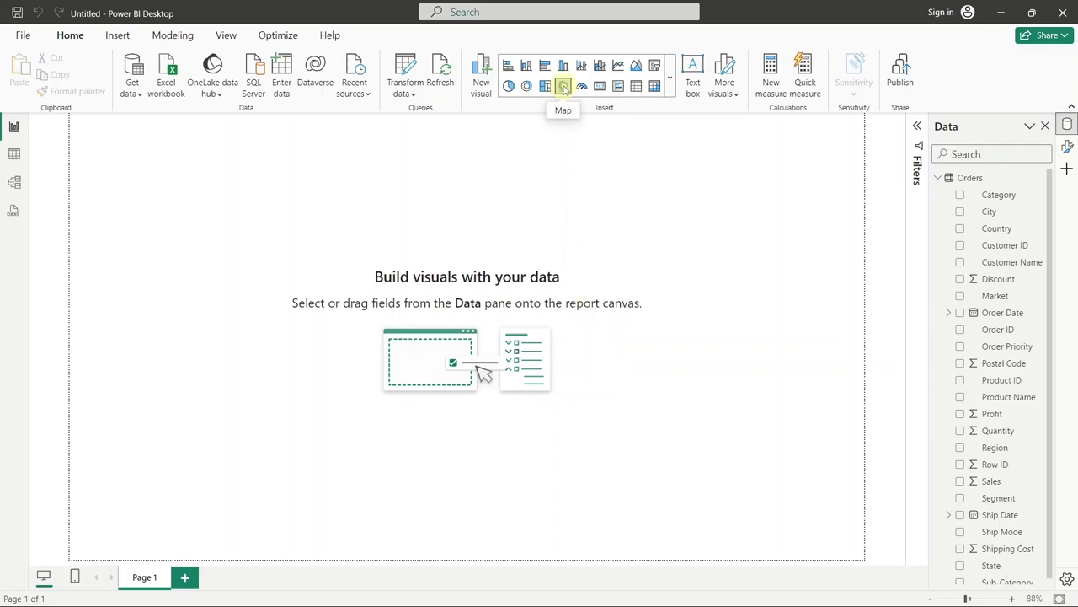
Insert a map visual, drag it larger, and open the field picker for its Location.
left_click(563, 87)
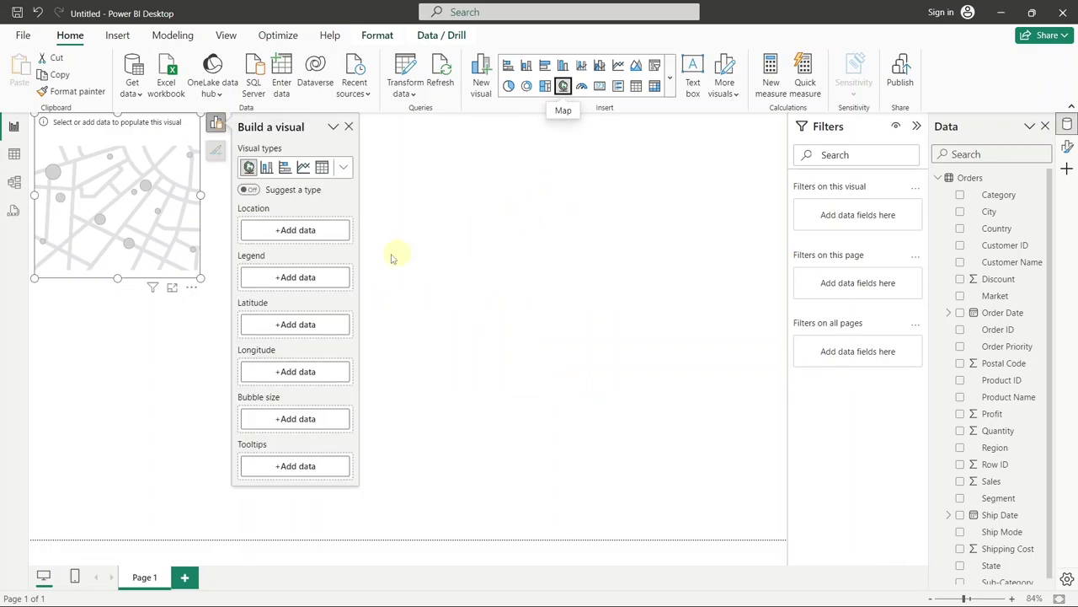
left_click_drag(200, 278, 458, 468)
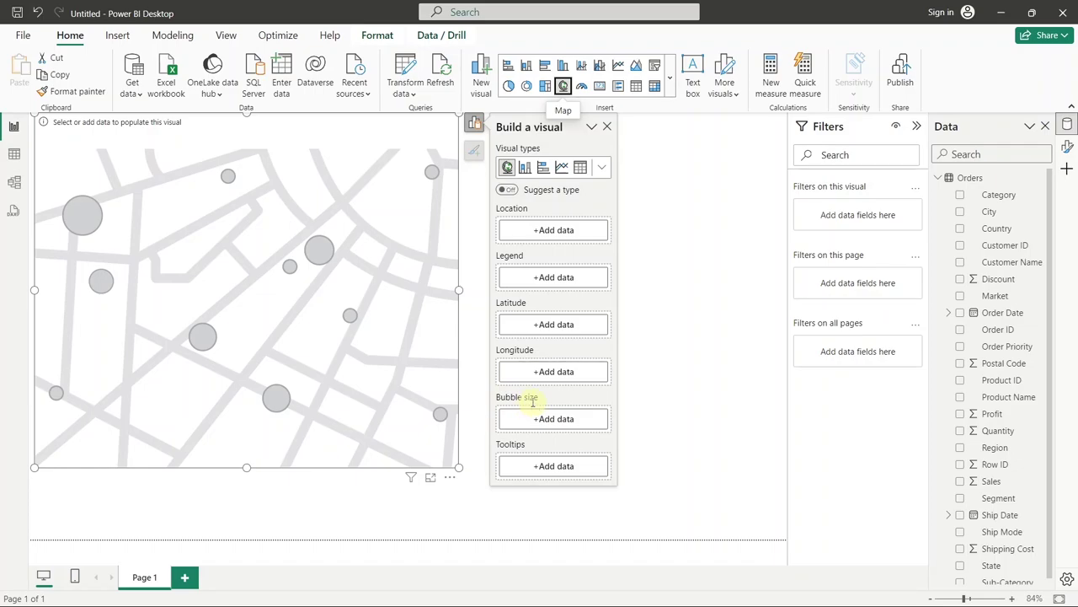
left_click(536, 235)
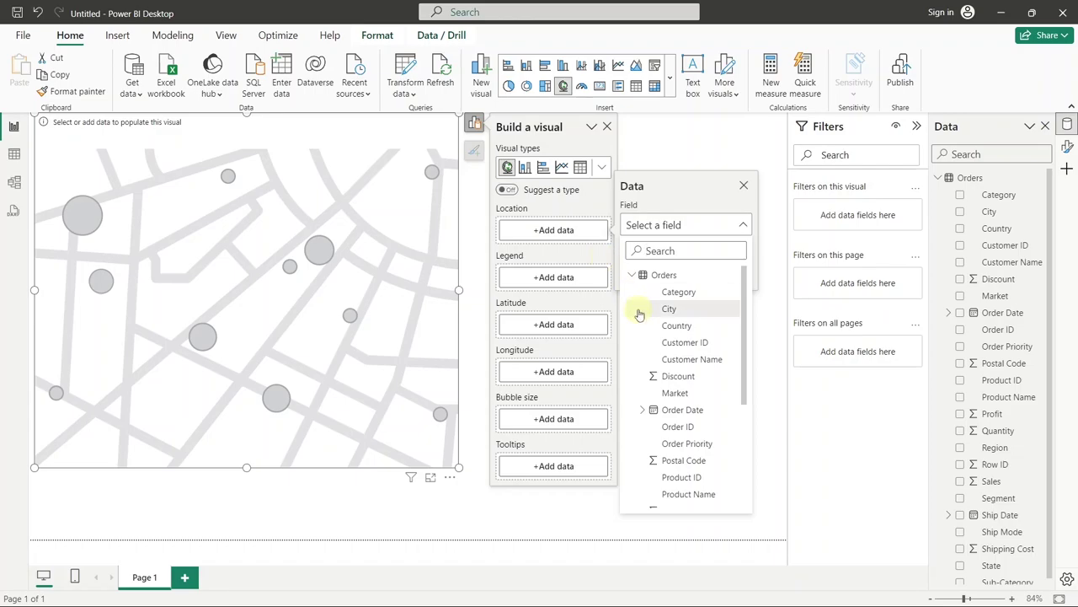
Use City as the map's location and Sales as bubble size, then enlarge the map further.
left_click(639, 308)
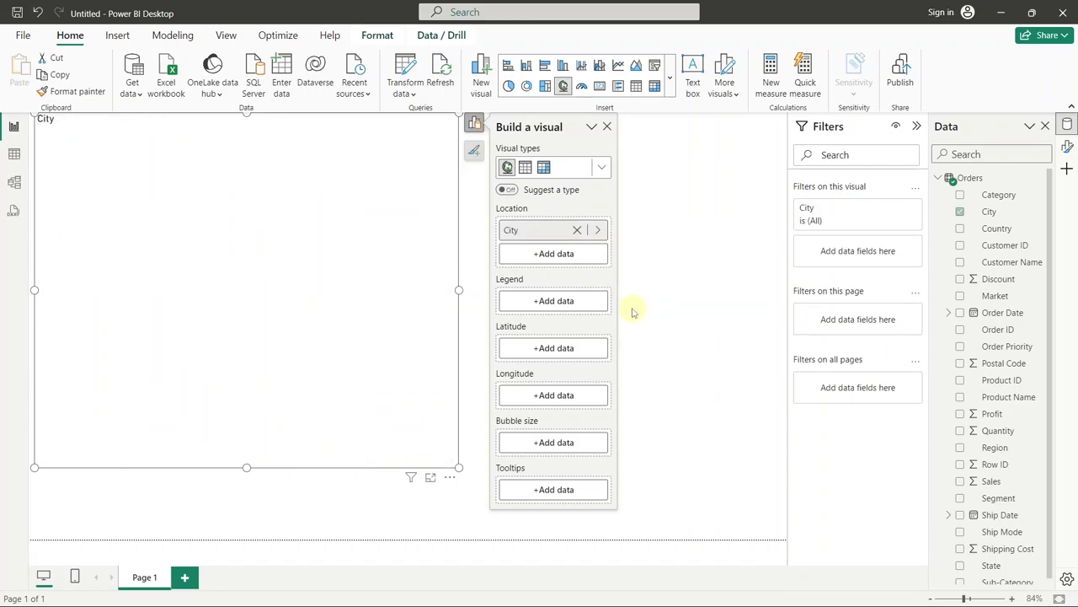
left_click(568, 445)
scroll(640, 375, "down", 3)
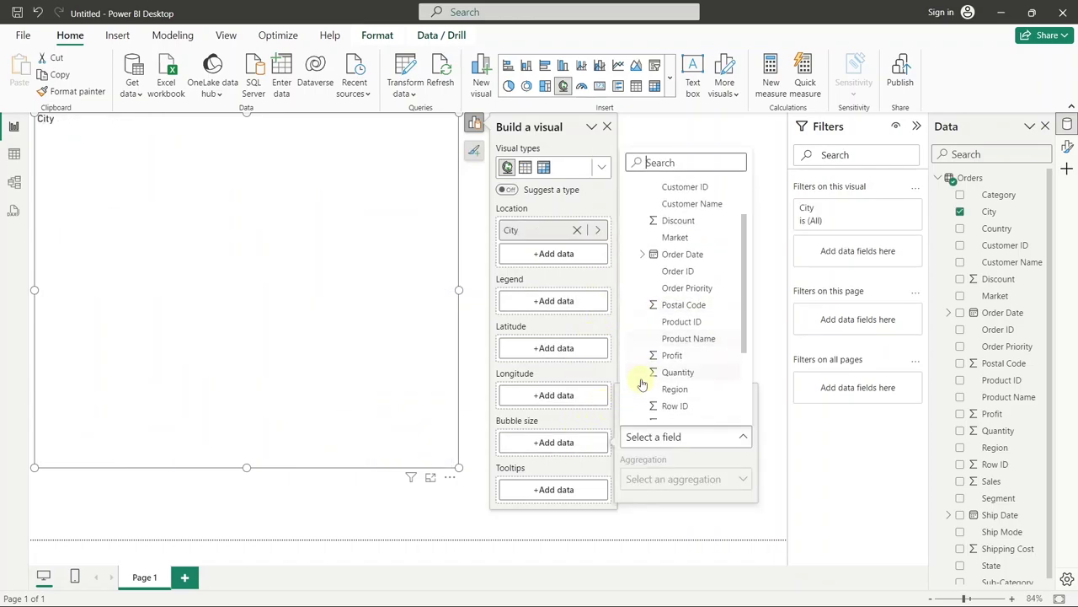
scroll(642, 383, "down", 3)
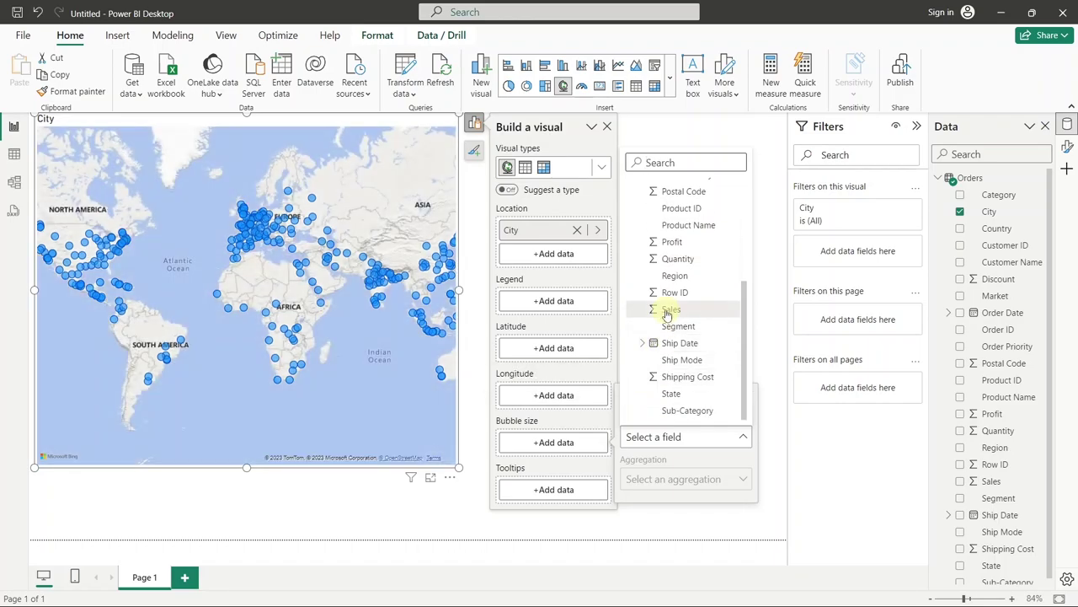
left_click(670, 309)
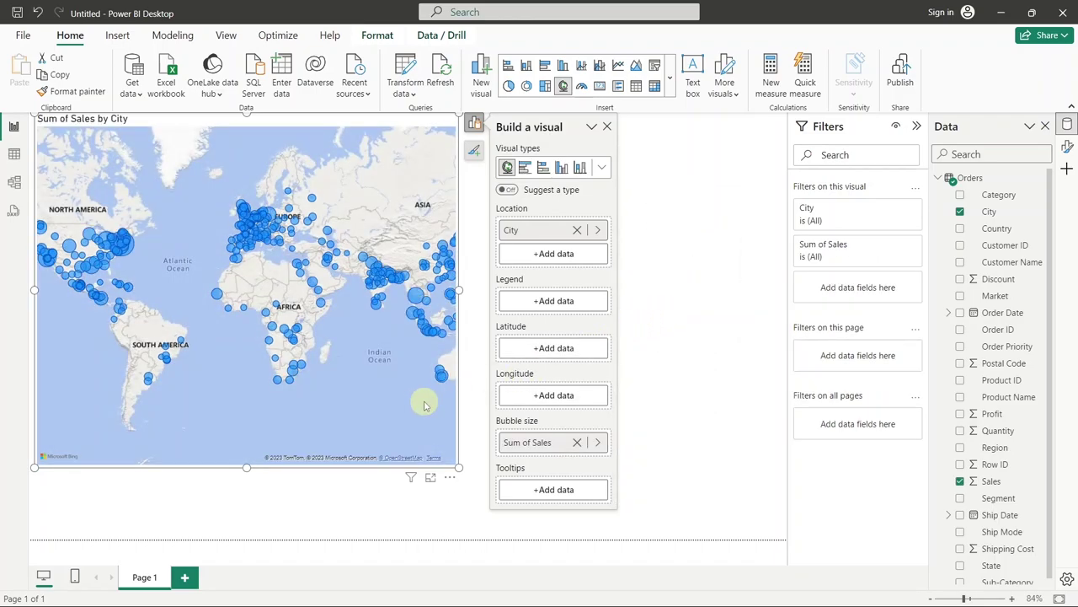
left_click_drag(458, 466, 716, 524)
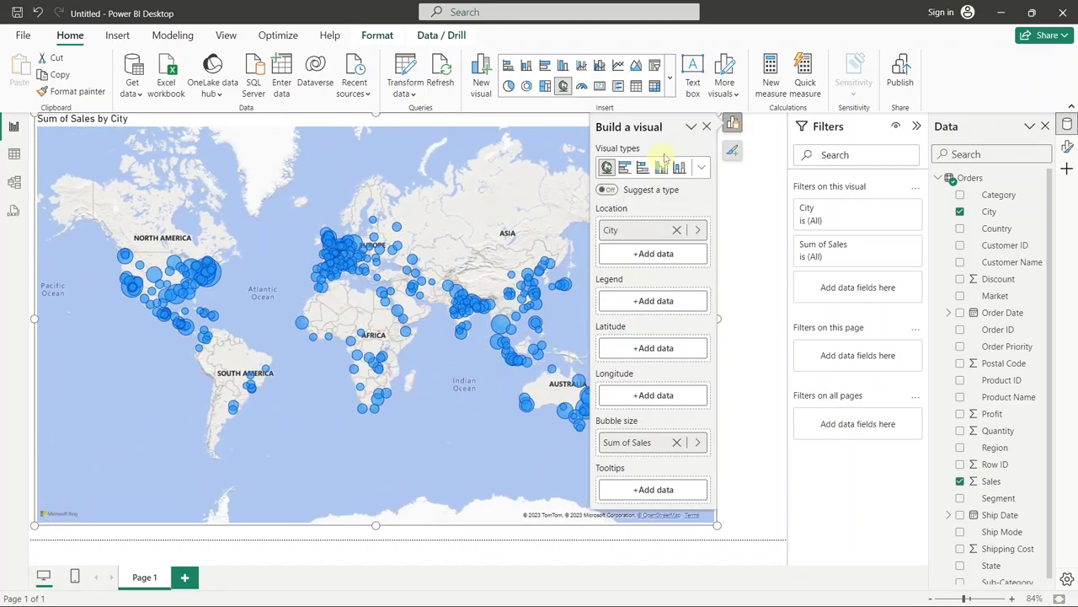
Close the Build a visual pane to reveal the full Sum of Sales by City map.
left_click(706, 126)
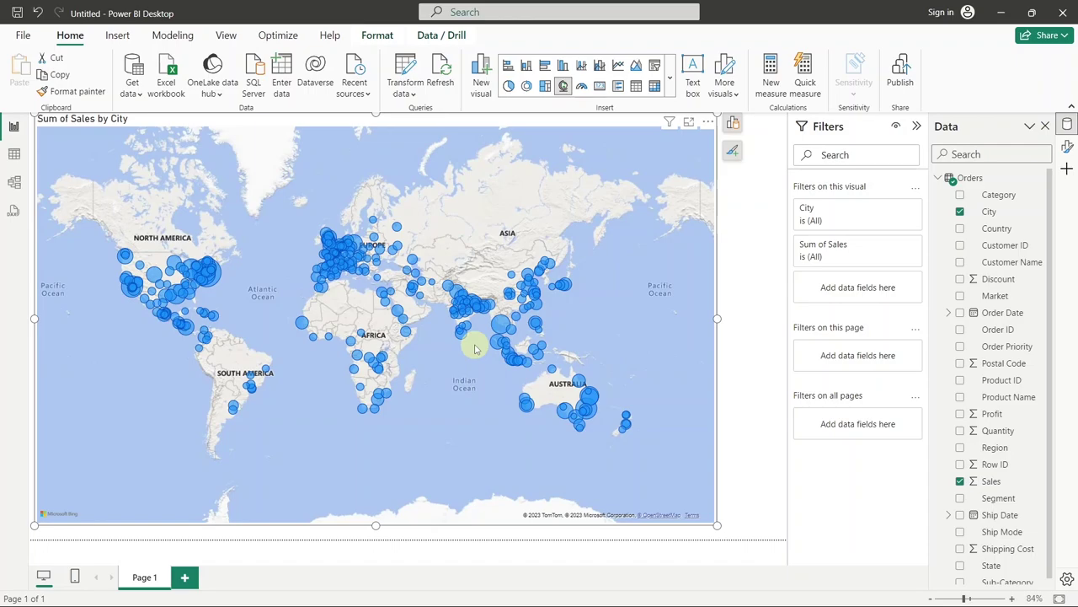
Pan the map around the world and back, then zoom in on India's city bubbles.
scroll(474, 344, "up", 4)
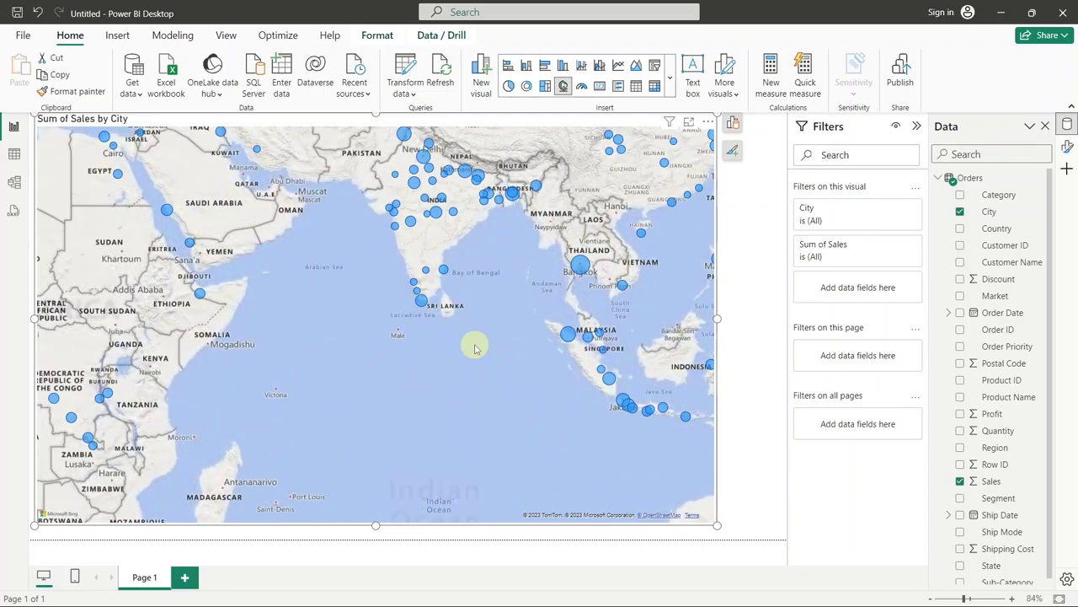
mouse_move(485, 266)
left_mouse_down()
mouse_move(464, 394)
mouse_move(447, 400)
left_mouse_up()
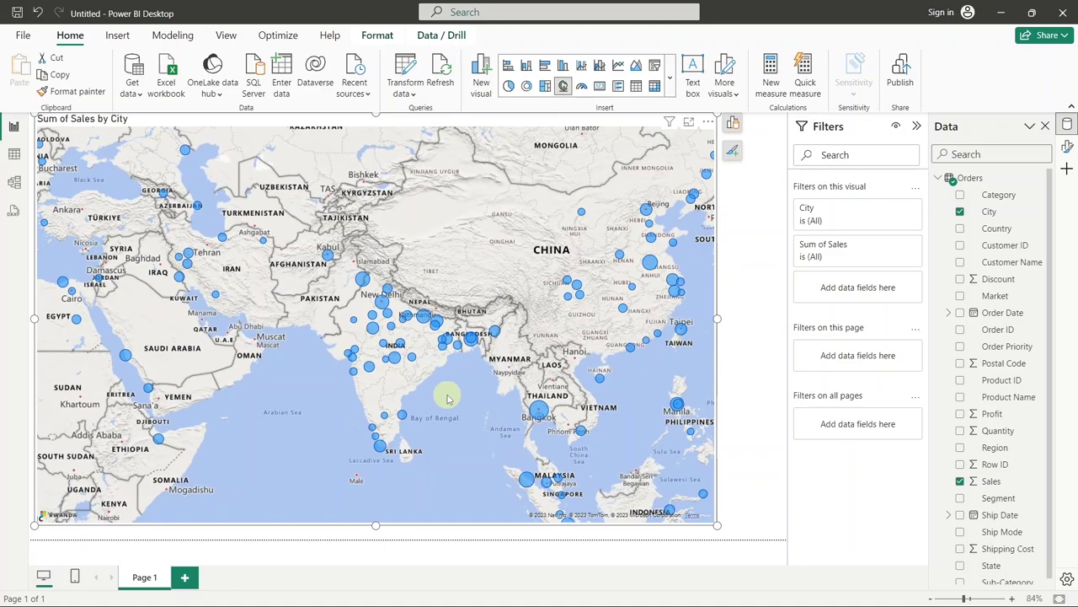
left_click_drag(448, 399, 193, 410)
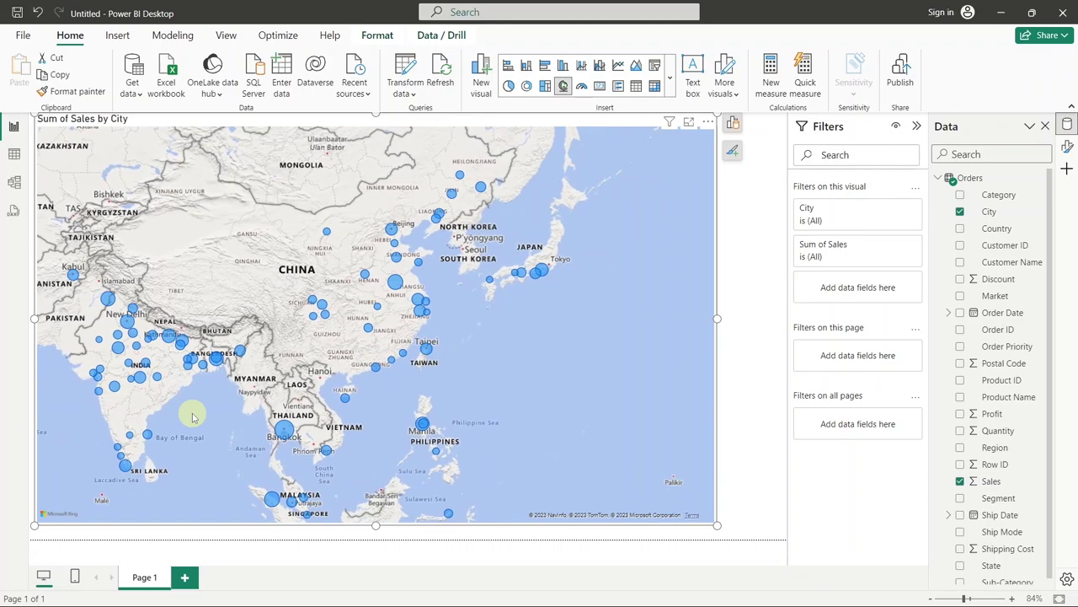
left_click_drag(549, 397, 200, 403)
left_click_drag(481, 348, 14, 383)
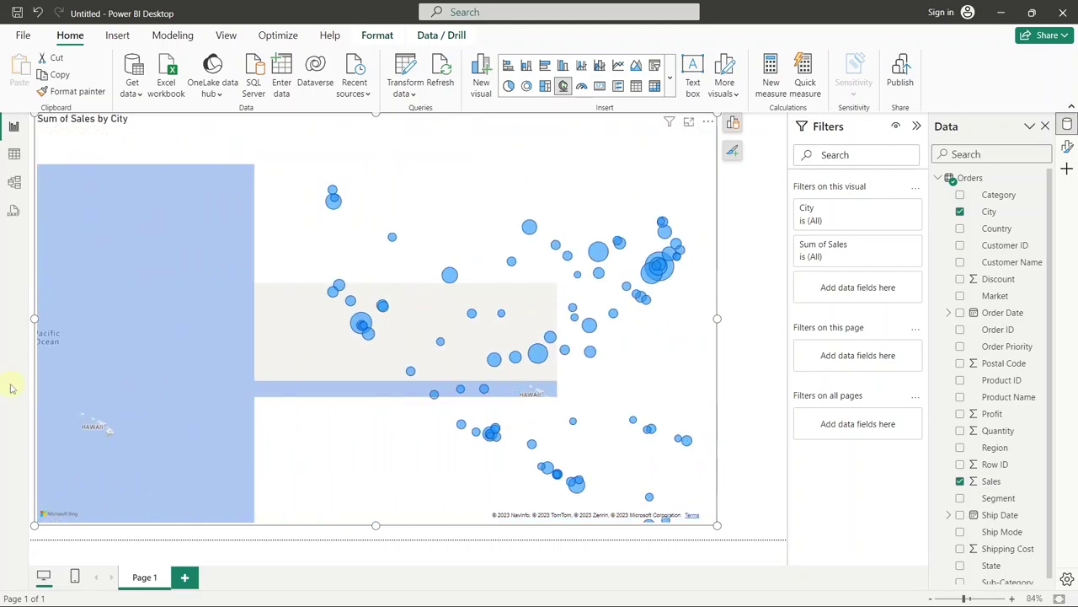
mouse_move(517, 356)
left_mouse_down()
mouse_move(469, 378)
mouse_move(265, 390)
left_mouse_up()
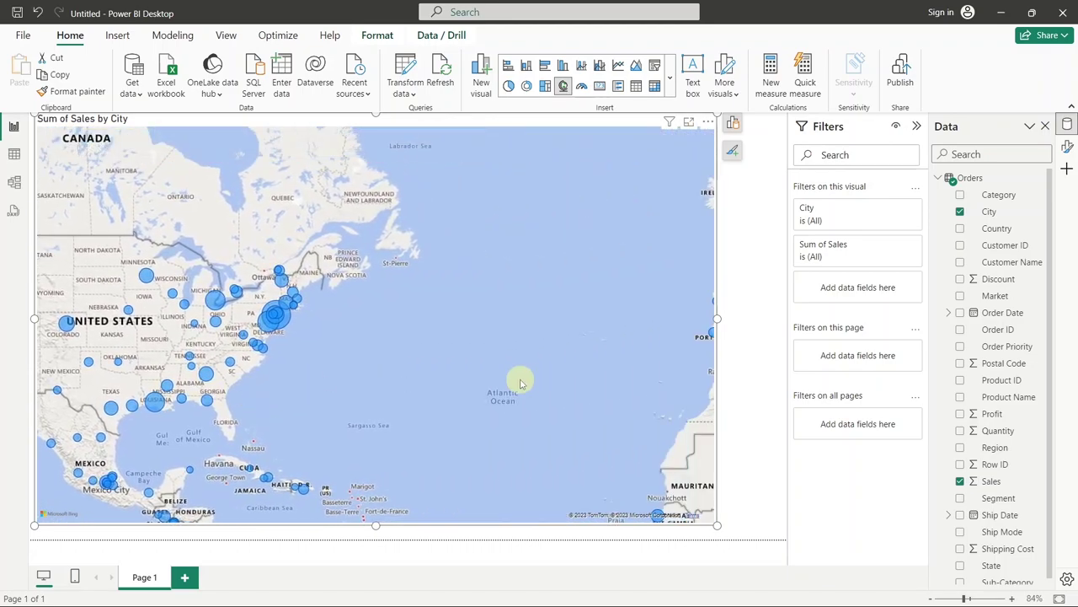
left_click_drag(517, 379, 163, 390)
left_click_drag(600, 404, 84, 246)
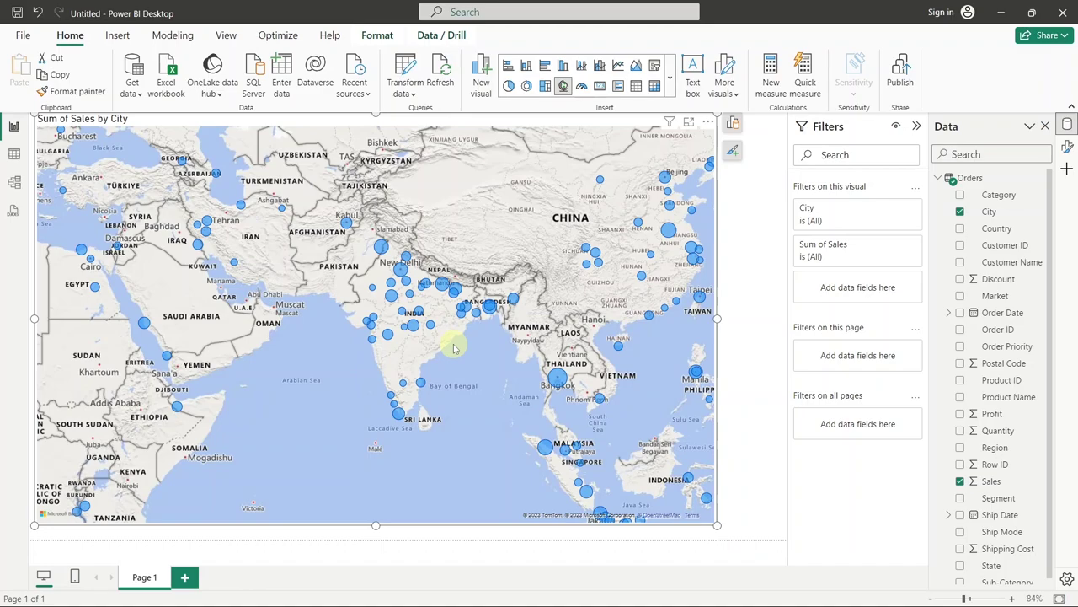
scroll(453, 348, "up", 3)
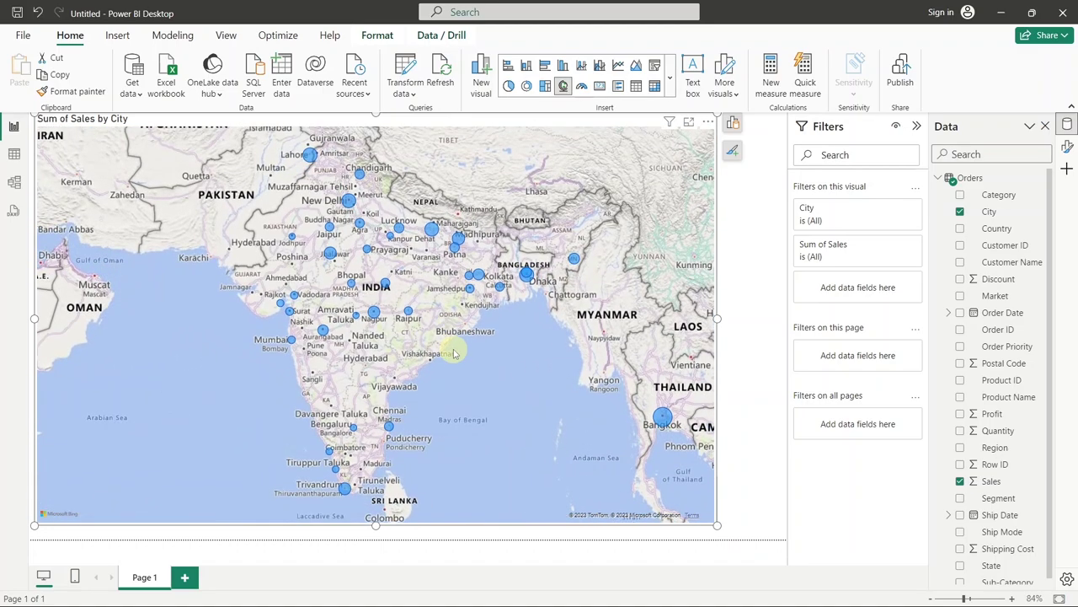
Read city sales tooltips such as Gorakhpur, then show the map's build settings again.
left_click(732, 123)
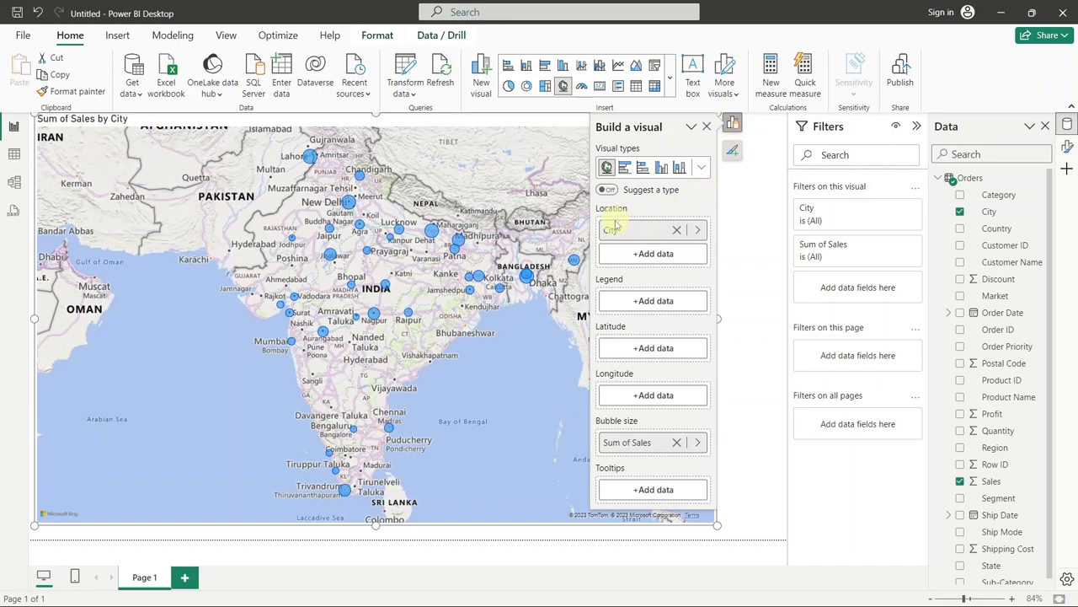
left_click(738, 130)
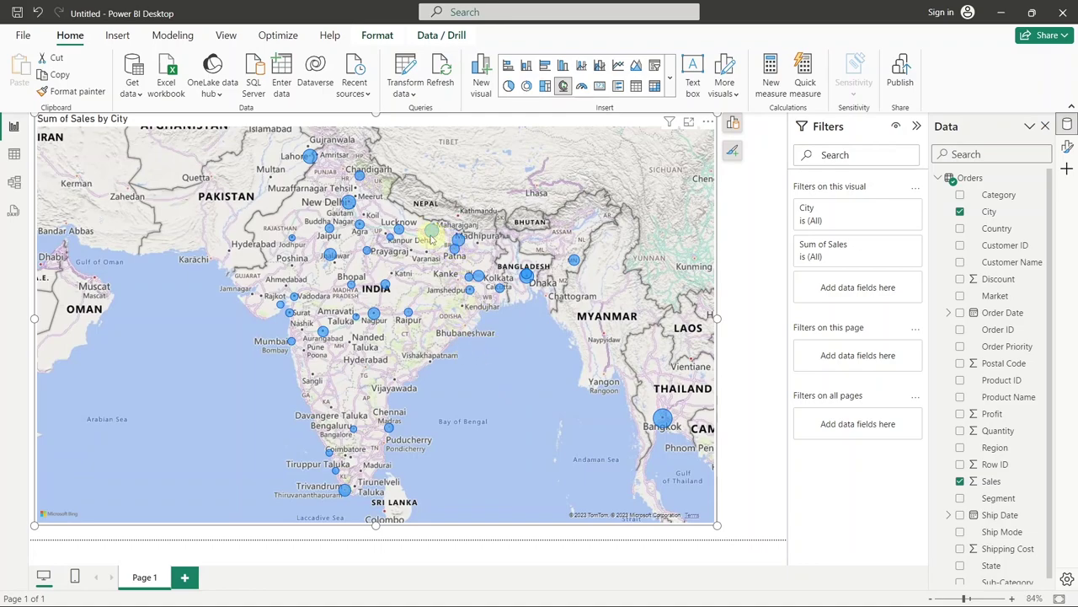
mouse_move(430, 239)
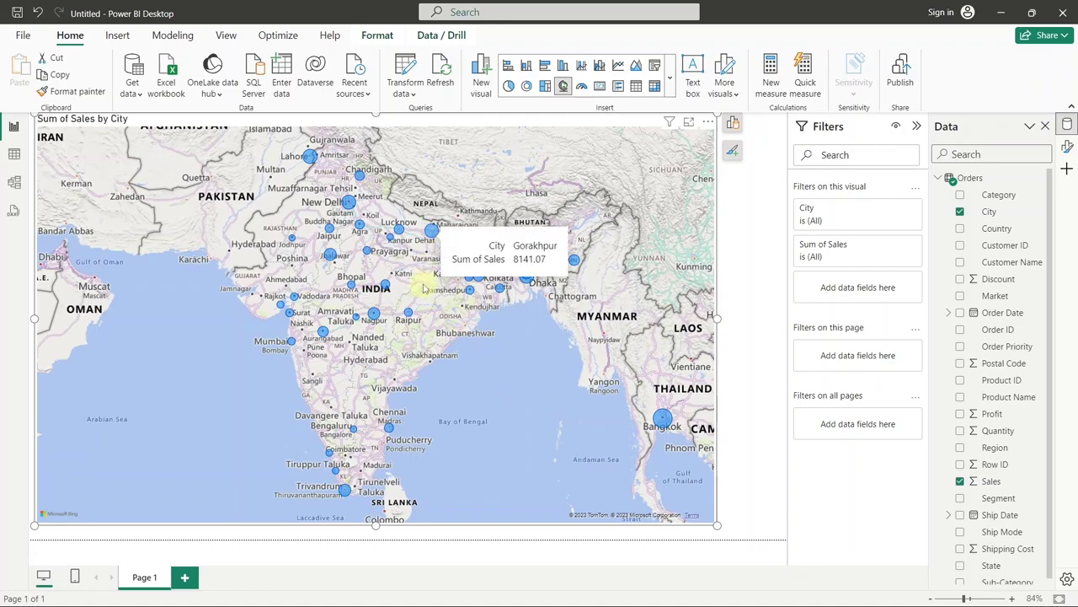
mouse_move(469, 295)
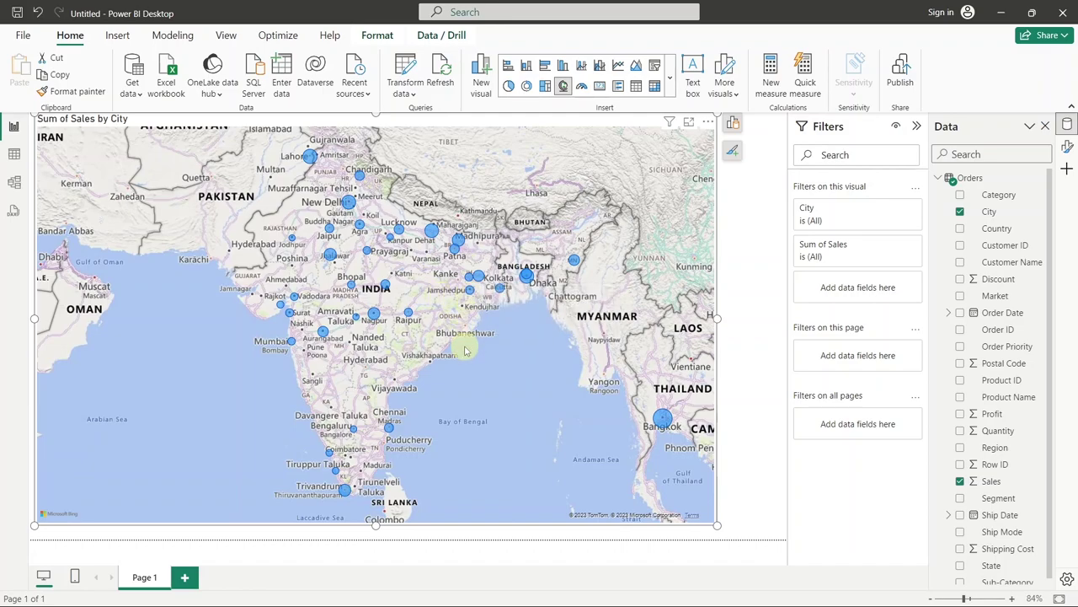
left_click(731, 126)
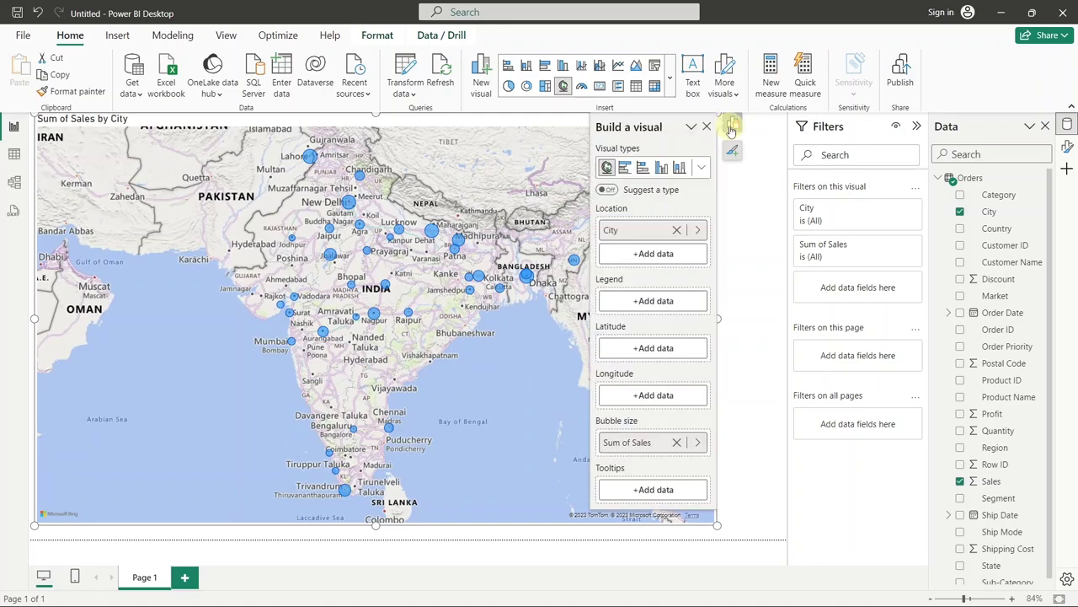
Set Category as the map legend and collapse the Build a visual pane.
left_click(661, 301)
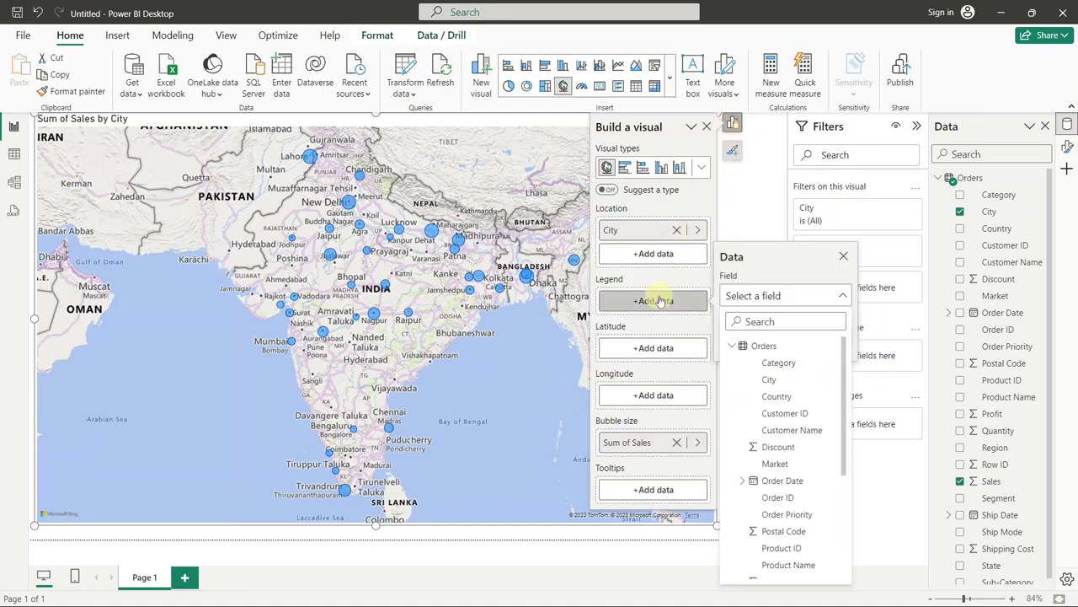
left_click(752, 363)
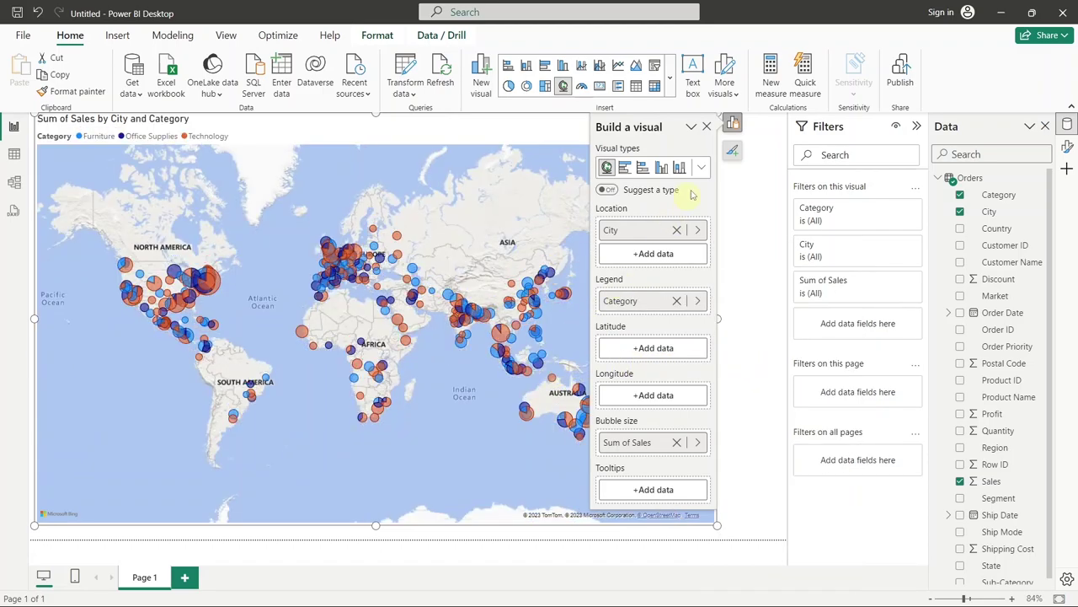
left_click(731, 124)
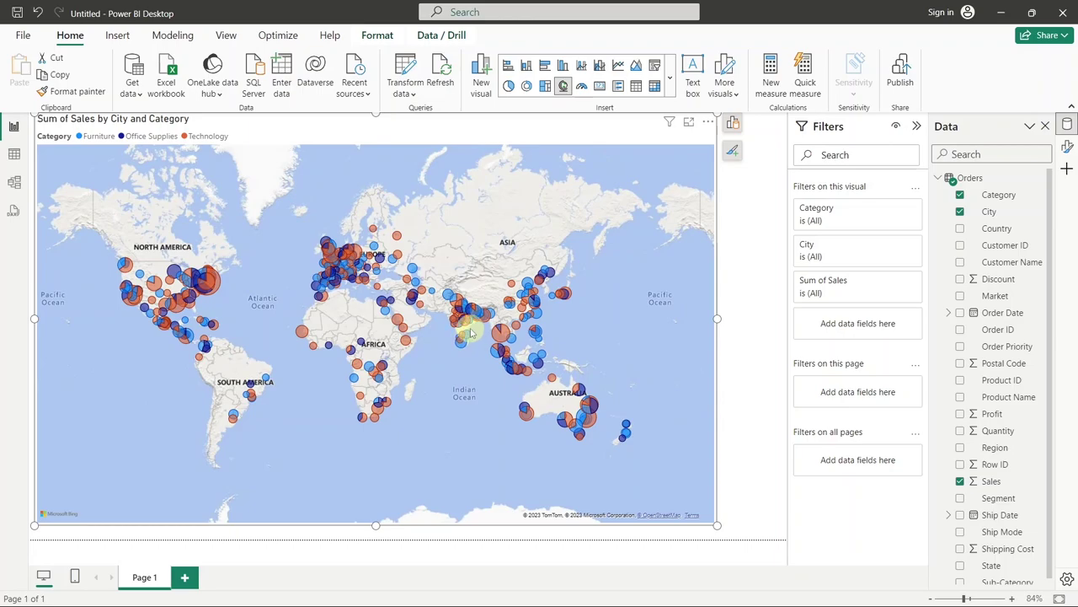
Zoom the Category-coloured map closer into India and nudge the view slightly.
scroll(470, 333, "up", 2)
scroll(476, 329, "up", 2)
scroll(484, 327, "up", 2)
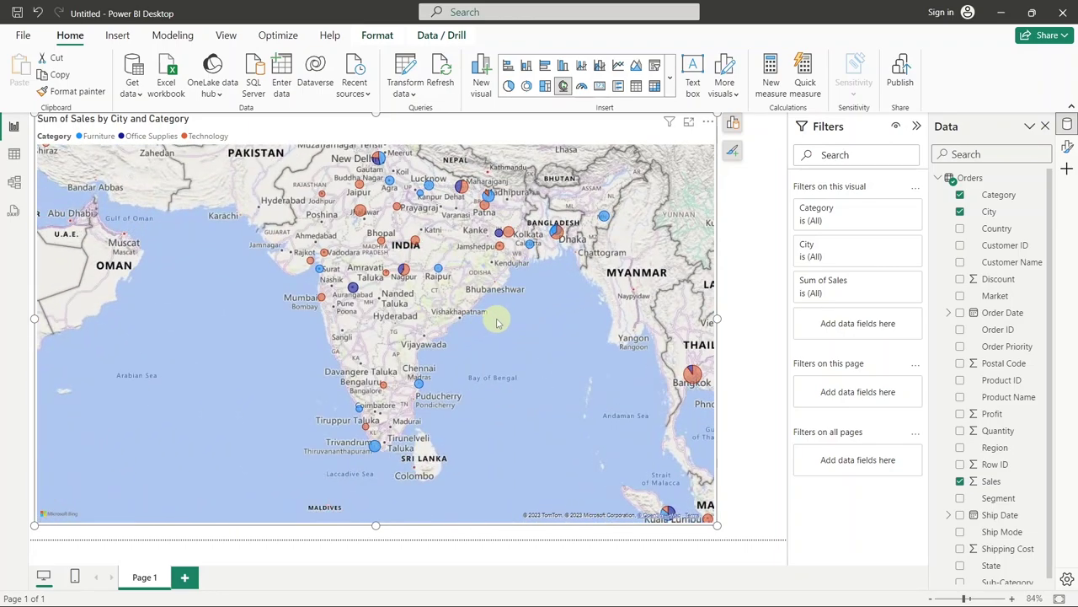
left_click_drag(494, 347, 474, 385)
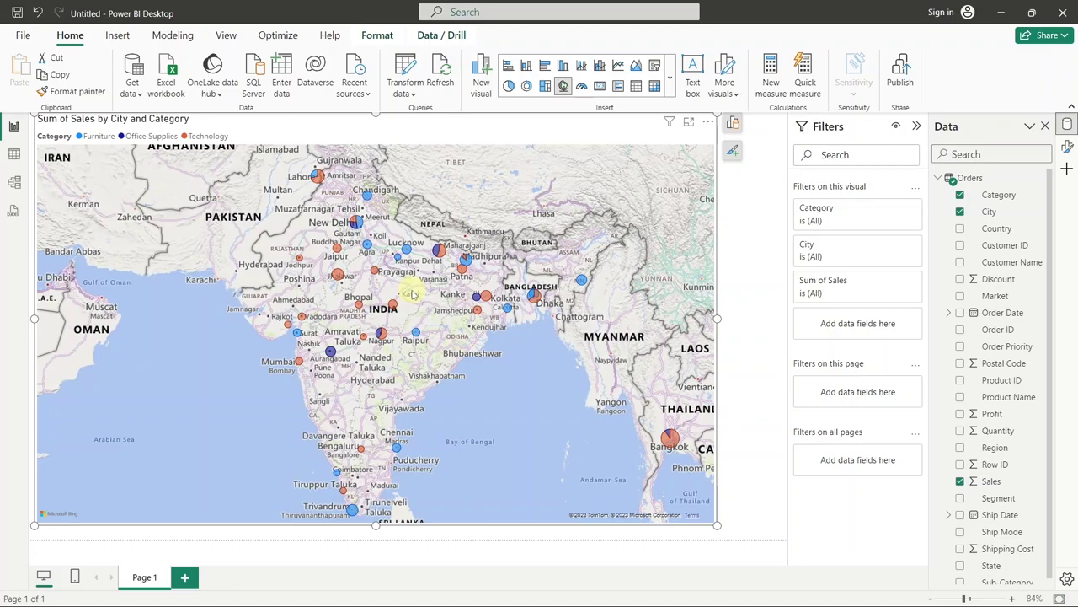
Pan the map across the Pacific and centre it on the United States.
scroll(409, 313, "down", 2)
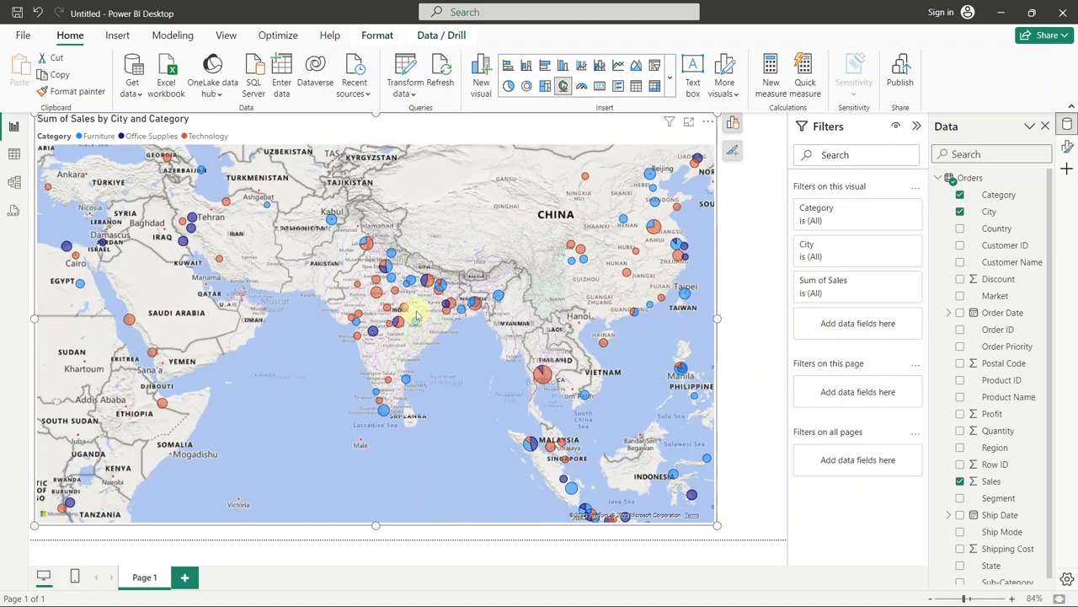
mouse_move(442, 335)
left_mouse_down()
mouse_move(169, 365)
mouse_move(72, 361)
left_mouse_up()
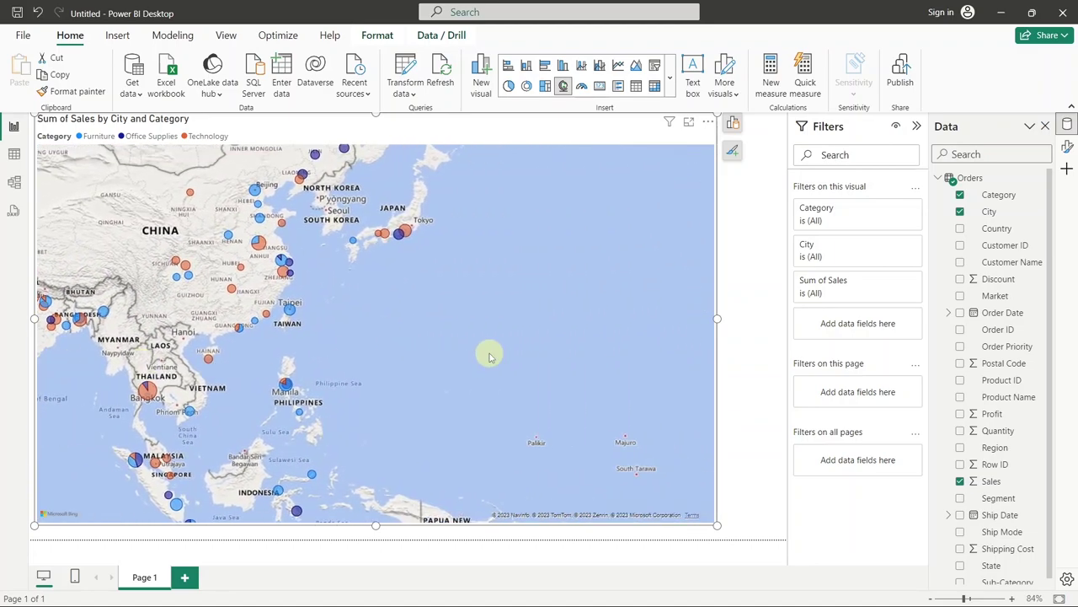
left_click_drag(489, 354, 128, 332)
left_click_drag(338, 371, 203, 364)
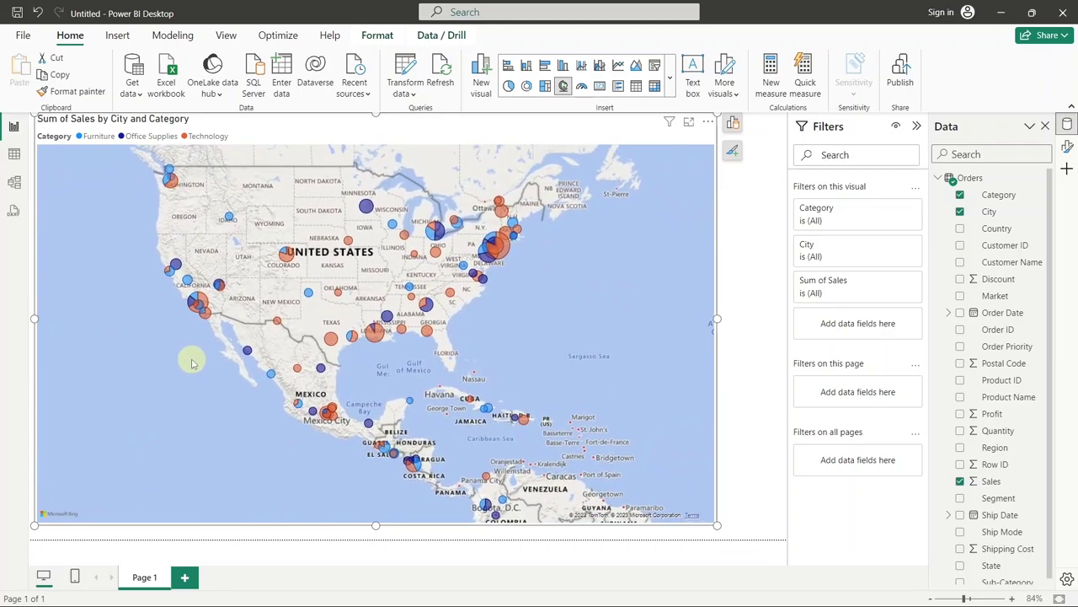
left_click_drag(193, 357, 180, 374)
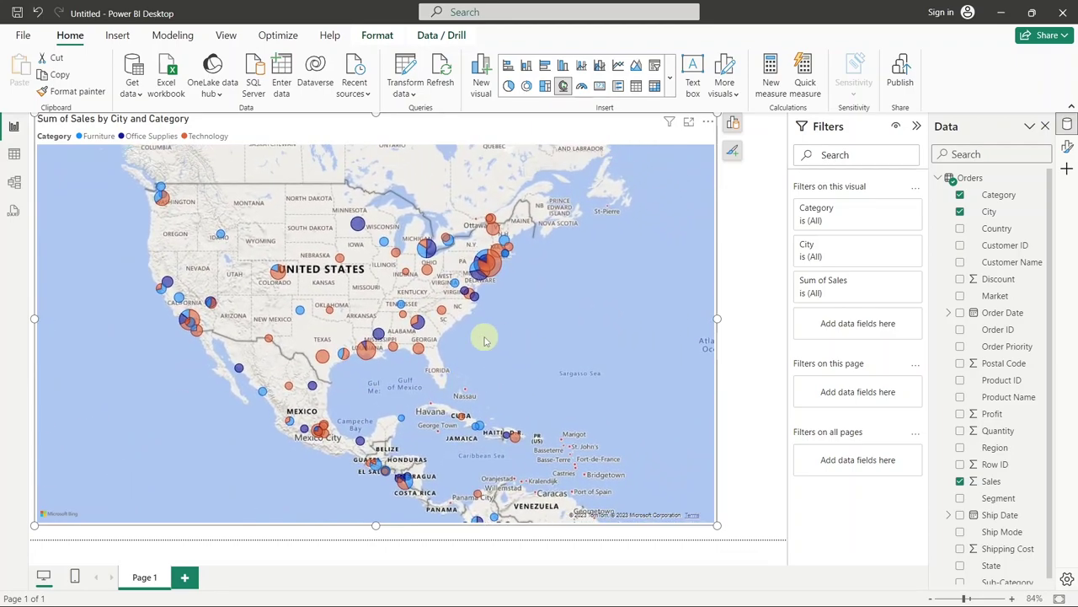